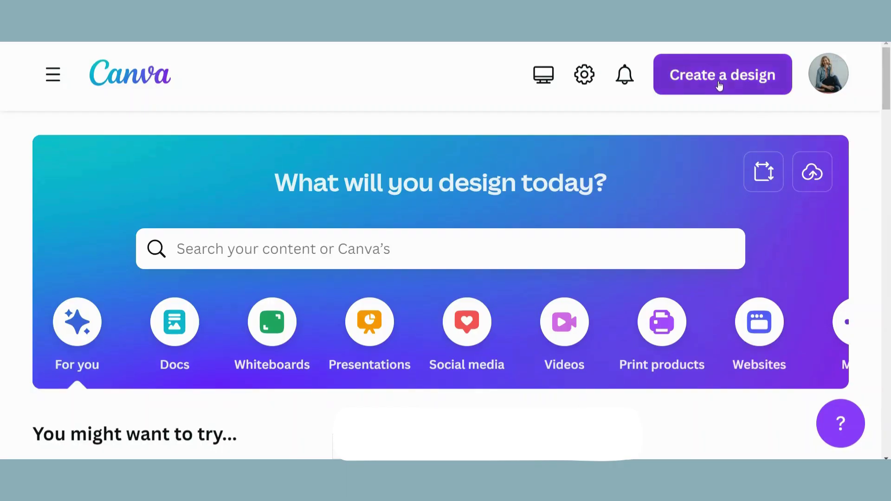
Start a new custom-size design 1500 px wide by 1500 px high
left_click(719, 85)
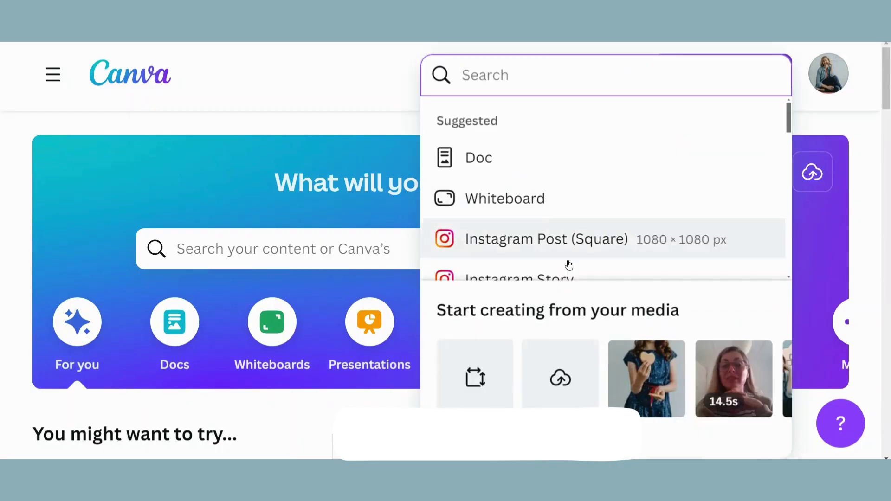
left_click(493, 395)
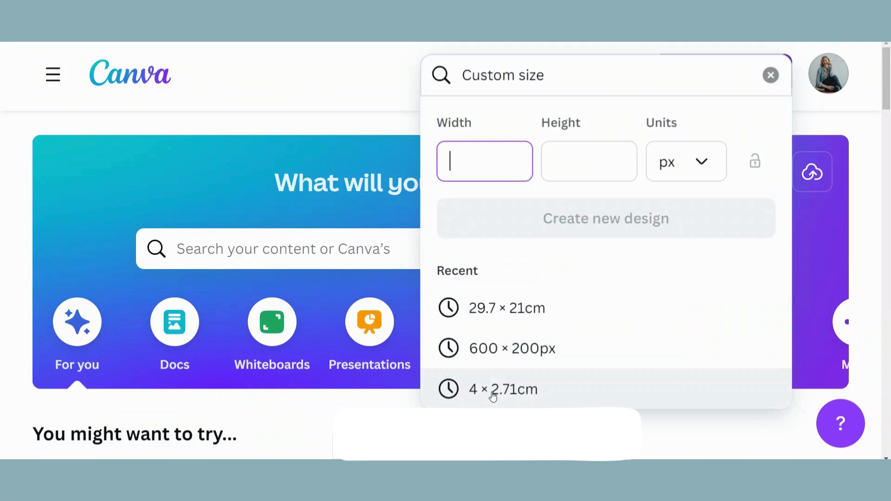
type("1500")
key("Tab")
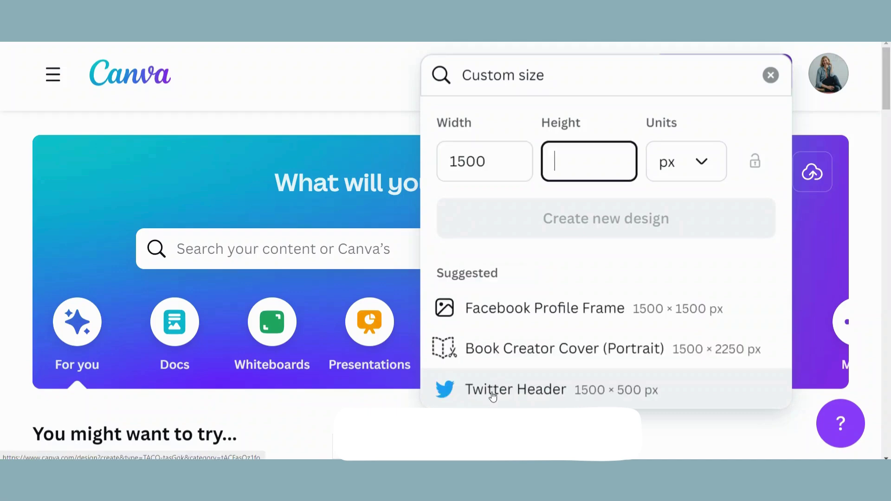
type("1500")
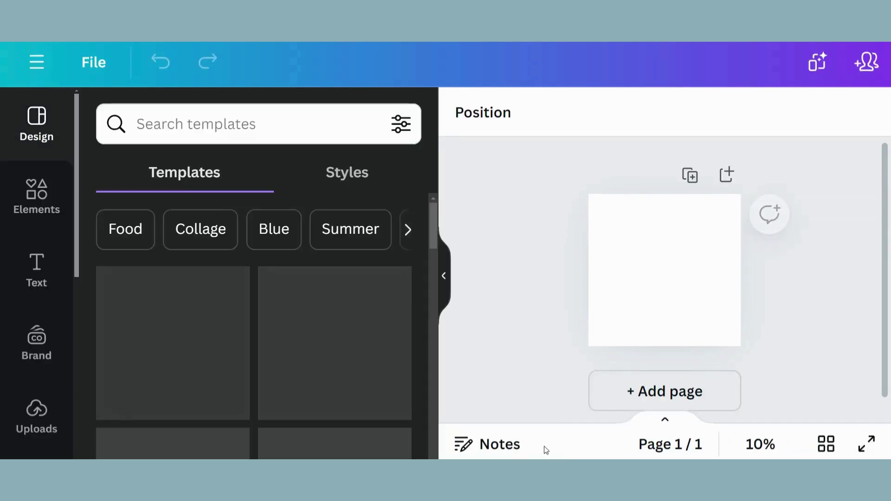
Place the first uploaded photo, the girl with the heart cookie, as the page background
left_click(31, 410)
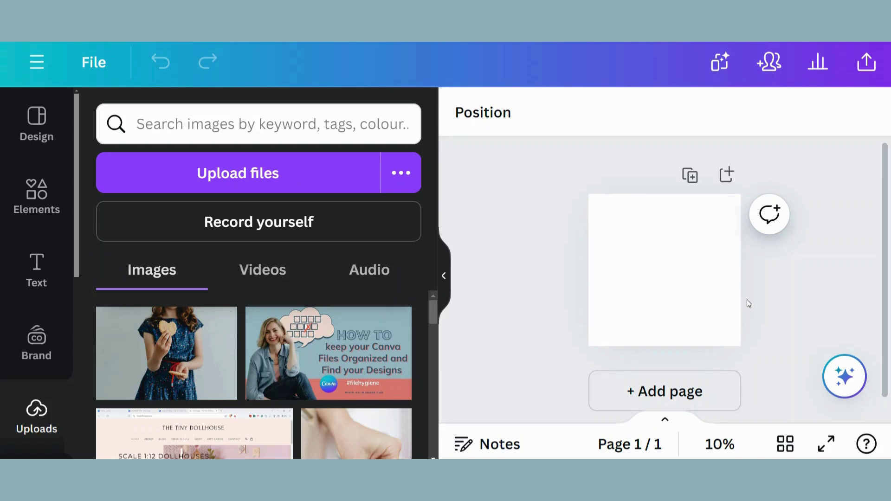
left_click_drag(178, 353, 676, 277)
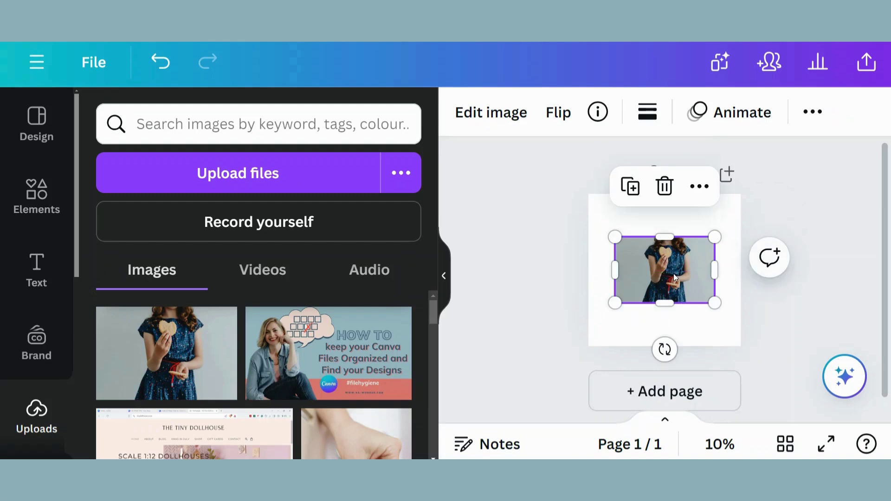
right_click(675, 266)
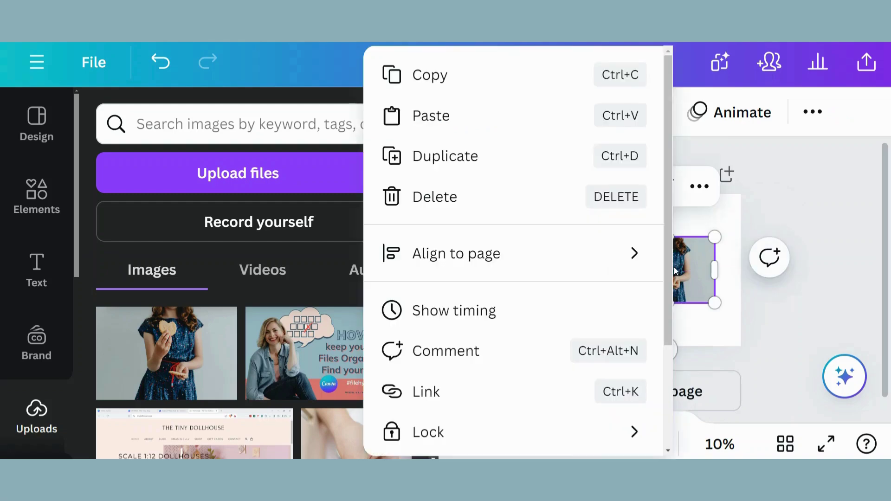
scroll(536, 364, "down", 3)
scroll(535, 364, "down", 1)
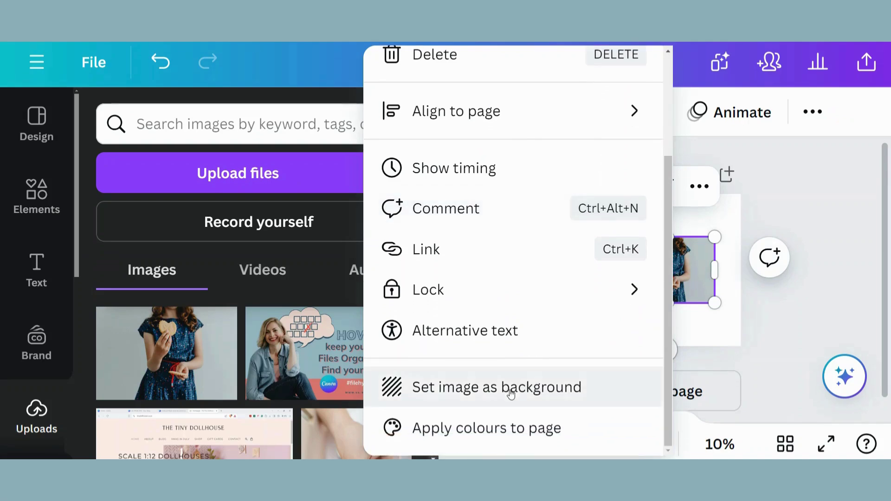
left_click(512, 388)
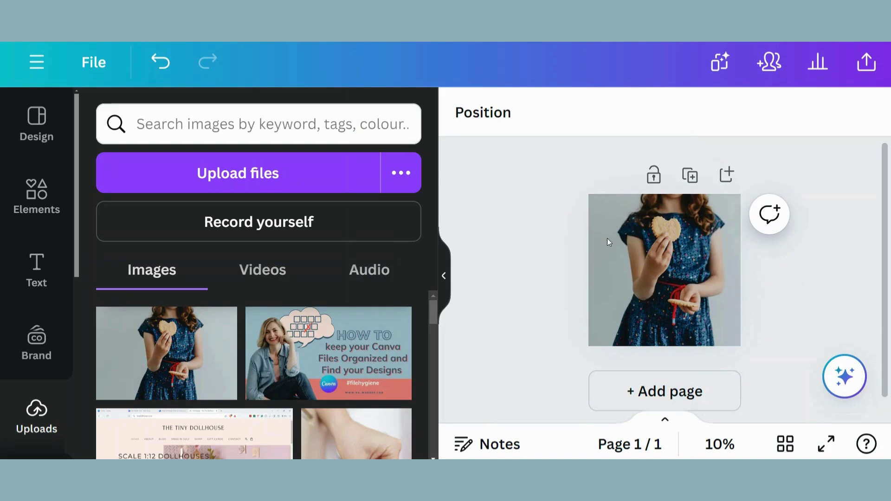
right_click(692, 307)
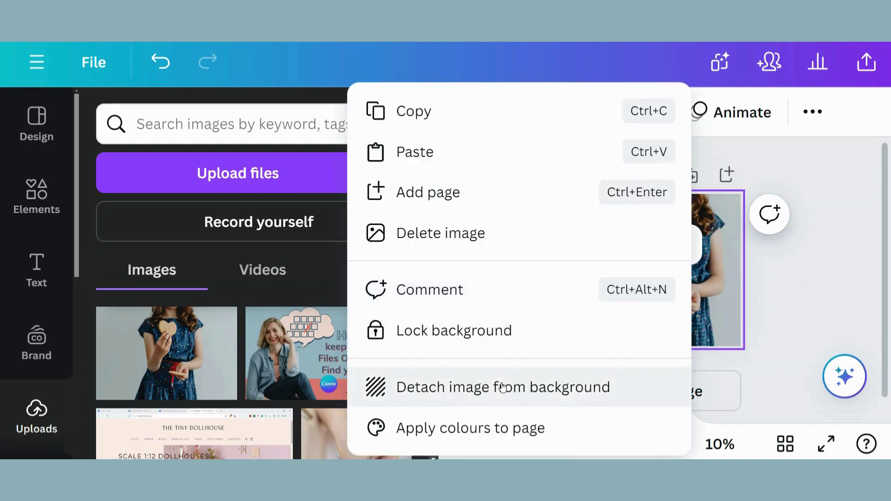
left_click(485, 388)
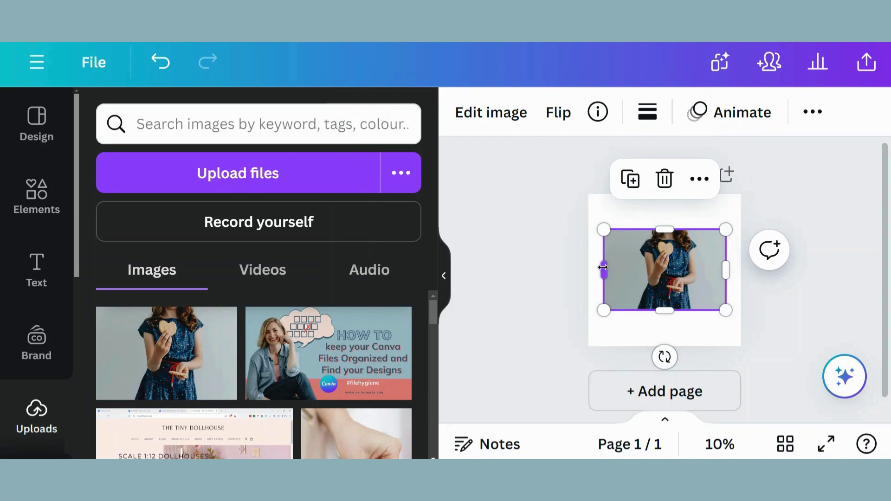
left_click_drag(603, 268, 635, 279)
left_click_drag(726, 269, 702, 273)
right_click(658, 261)
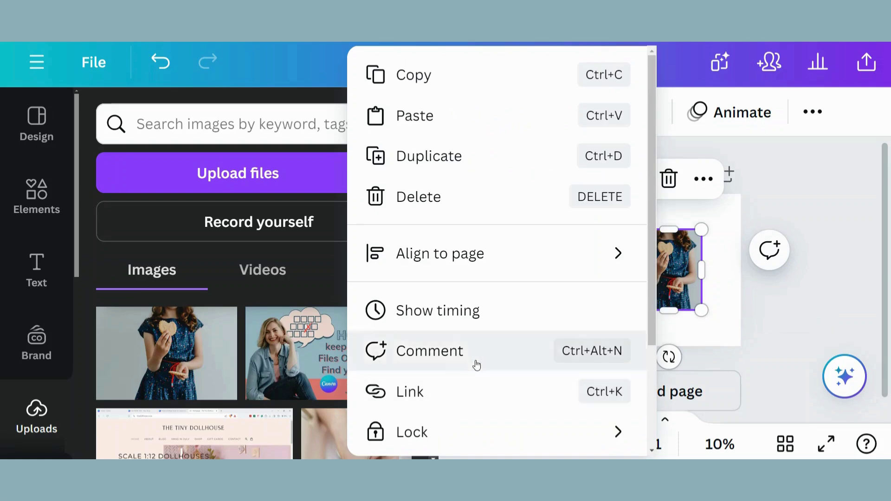
scroll(477, 365, "down", 3)
left_click(496, 415)
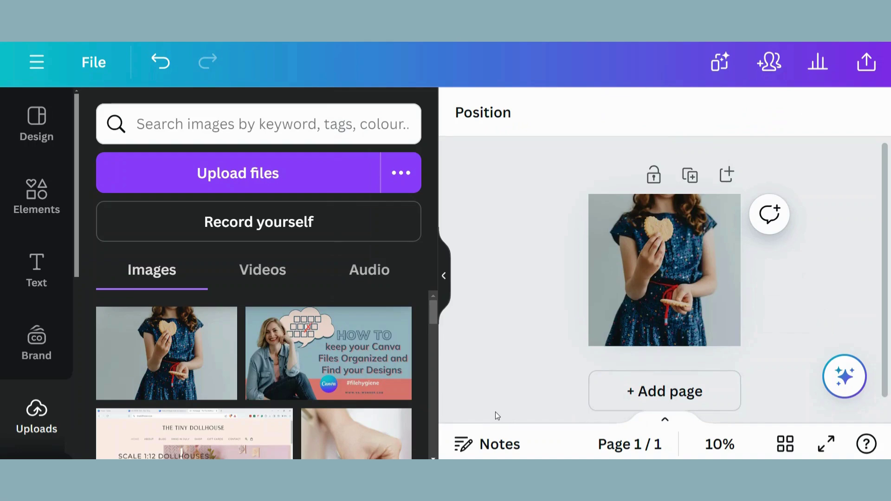
Detach the background photo and enlarge it past the page edges for a heart-cookie close-up
right_click(661, 275)
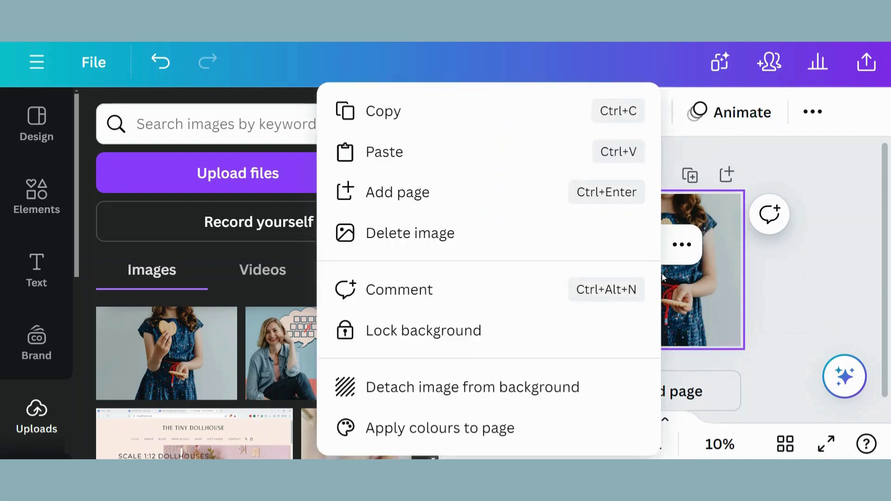
left_click(475, 395)
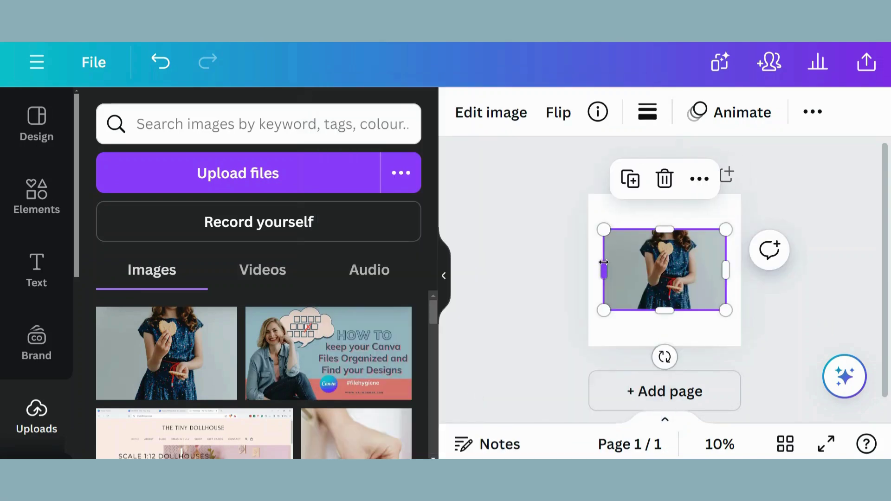
left_click_drag(612, 260, 631, 258)
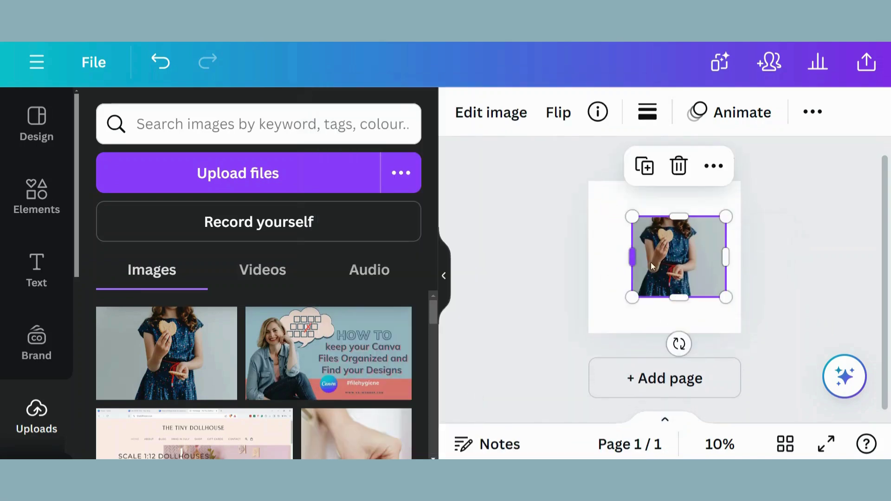
left_click_drag(726, 258, 698, 261)
left_click_drag(633, 217, 573, 144)
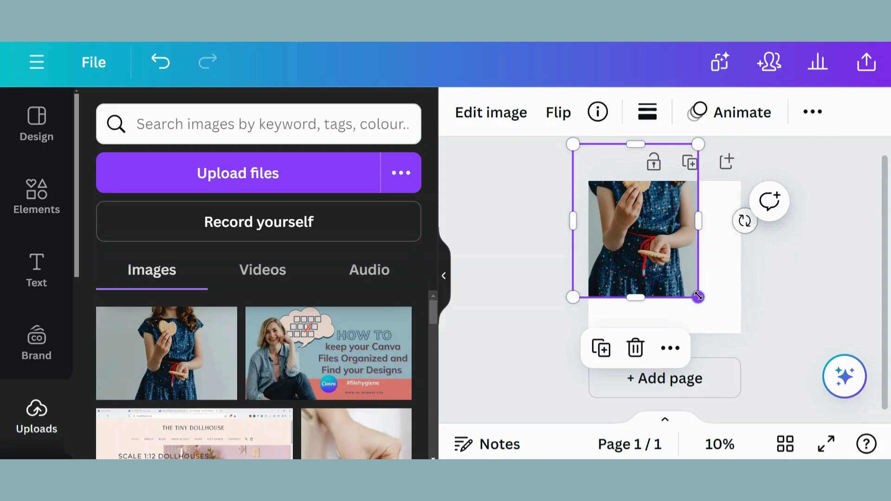
left_click_drag(698, 297, 810, 392)
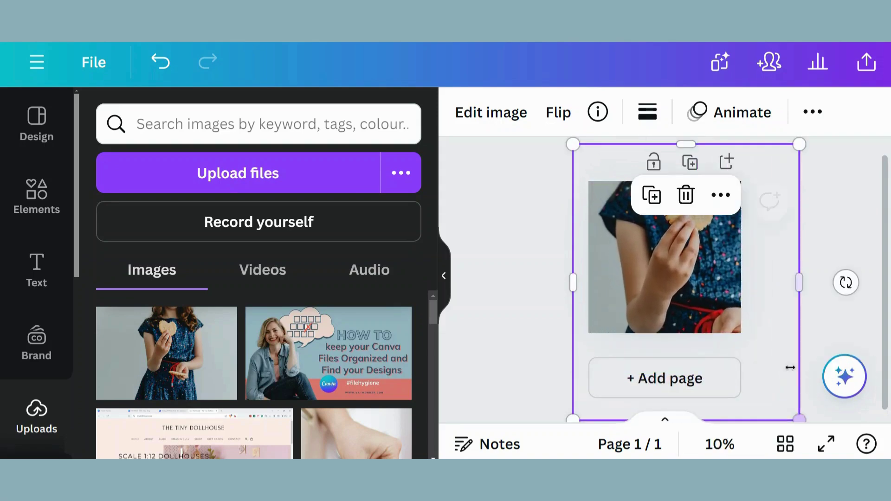
left_click_drag(707, 250, 704, 288)
left_click(833, 244)
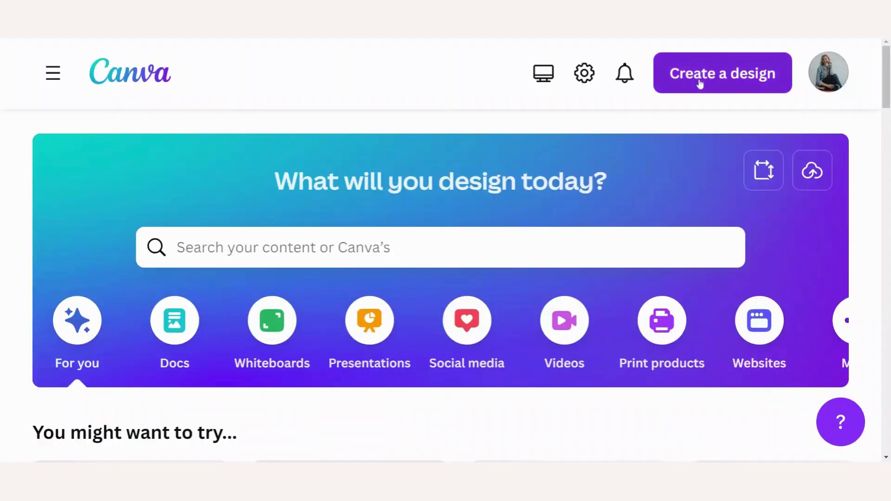
Start a Story design, then copy all elements of the square HOW TO post
left_click(702, 85)
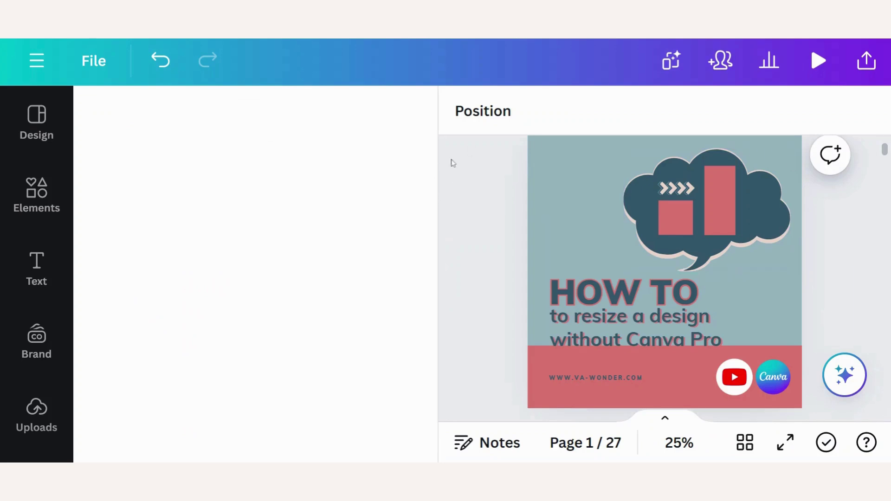
left_click_drag(462, 149, 857, 411)
key("ctrl+c")
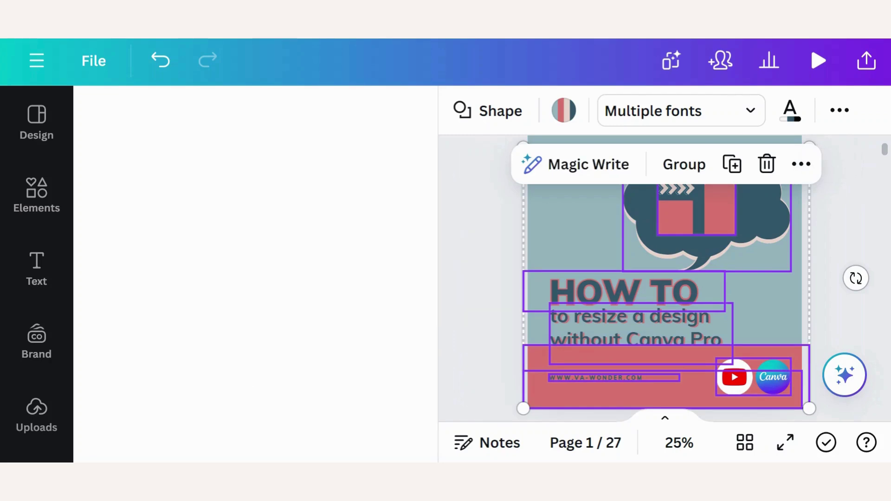
key("ctrl+Tab")
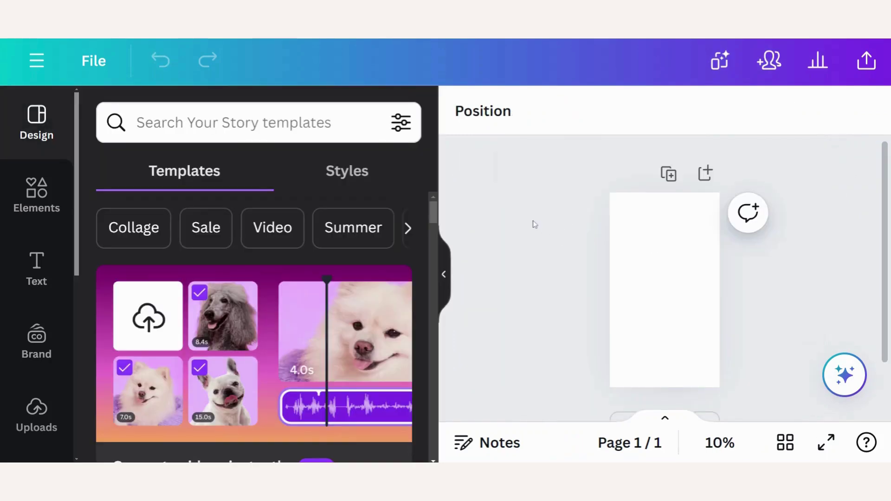
Paste the post elements, move footer and HOW TO down, enlarge the cloud graphic
key("ctrl+v")
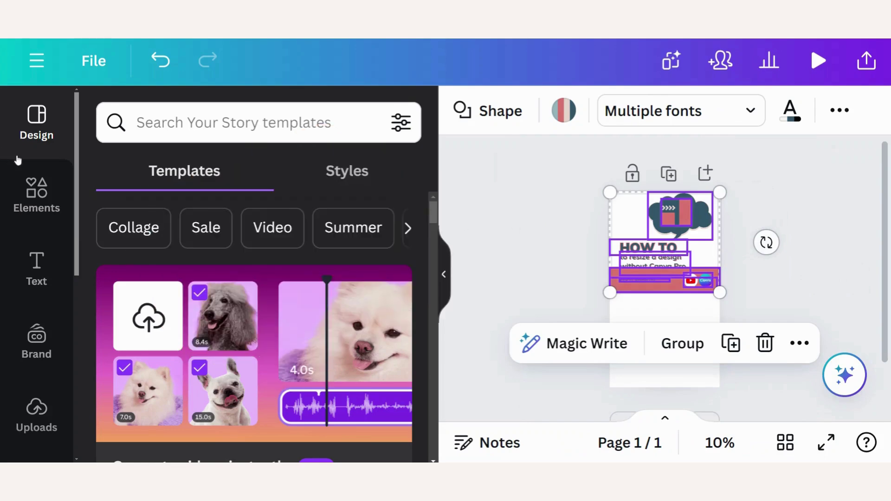
left_click(841, 297)
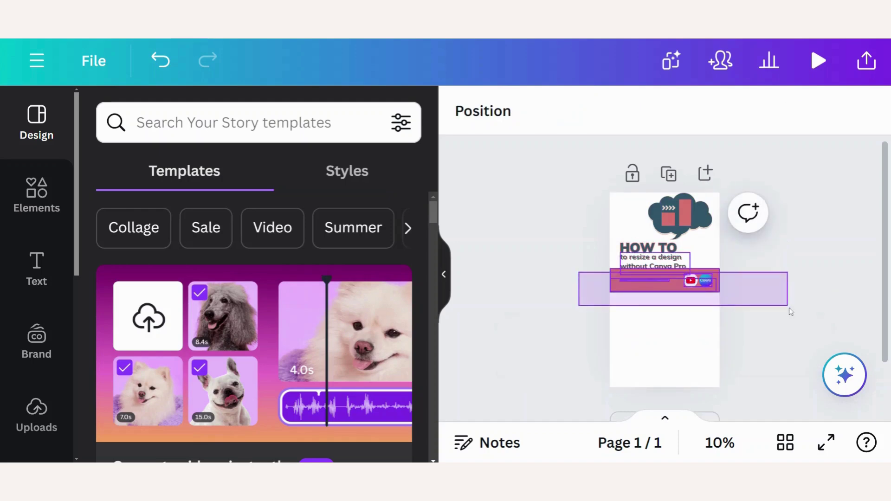
left_click_drag(704, 286, 703, 379)
left_click(810, 334)
left_click(641, 249)
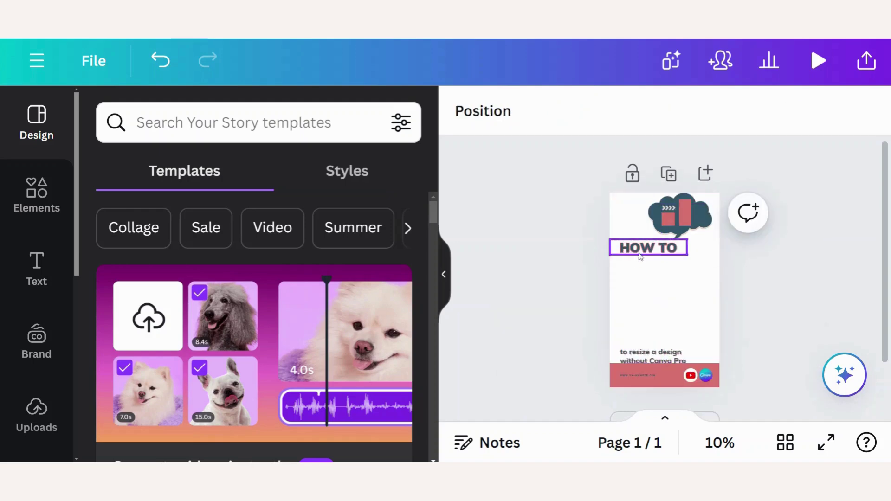
left_click_drag(641, 249, 639, 291)
left_click_drag(657, 361, 658, 308)
left_click_drag(748, 186, 627, 255)
left_click_drag(700, 226, 700, 237)
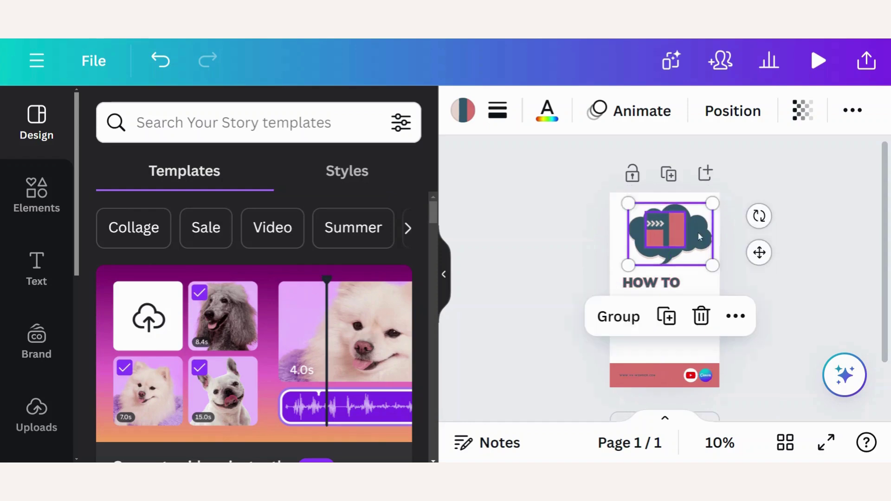
Set the Story page background to light blue from the document colours
left_click(614, 199)
left_click(463, 111)
left_click(278, 233)
left_click(794, 300)
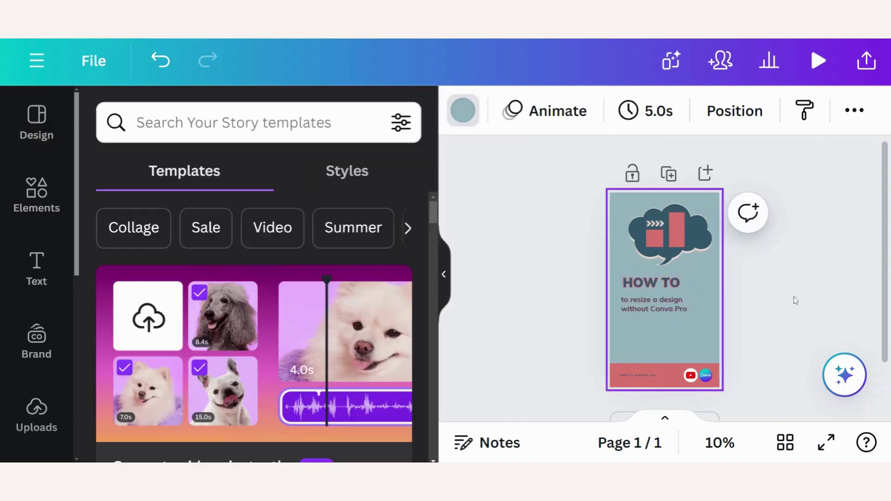